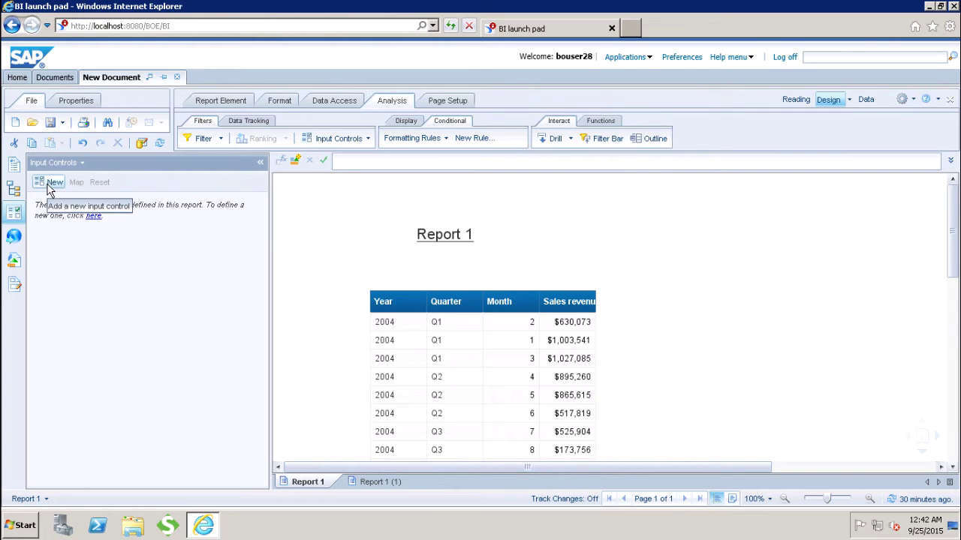
# Start a new input control on the Year object and advance to choosing its control type
pyautogui.click(50, 186)
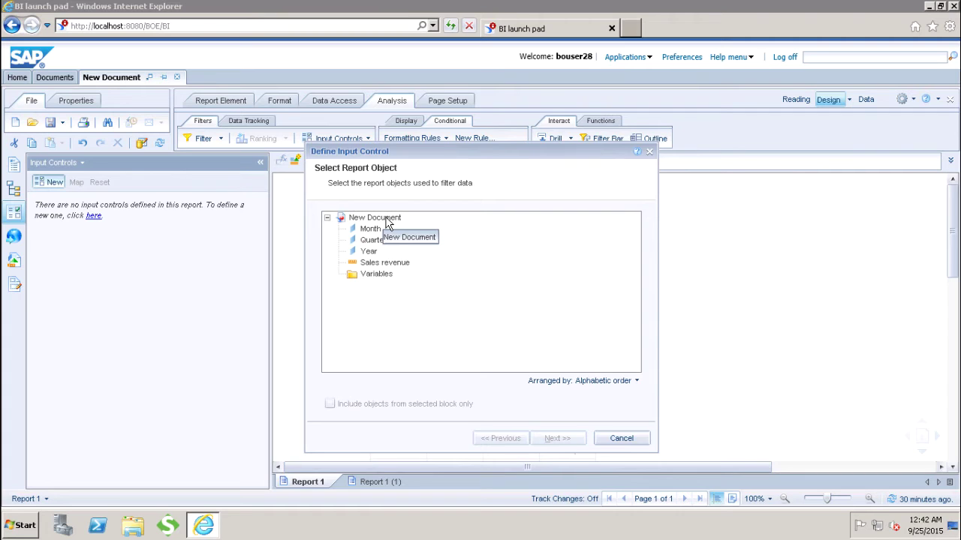
pyautogui.click(371, 253)
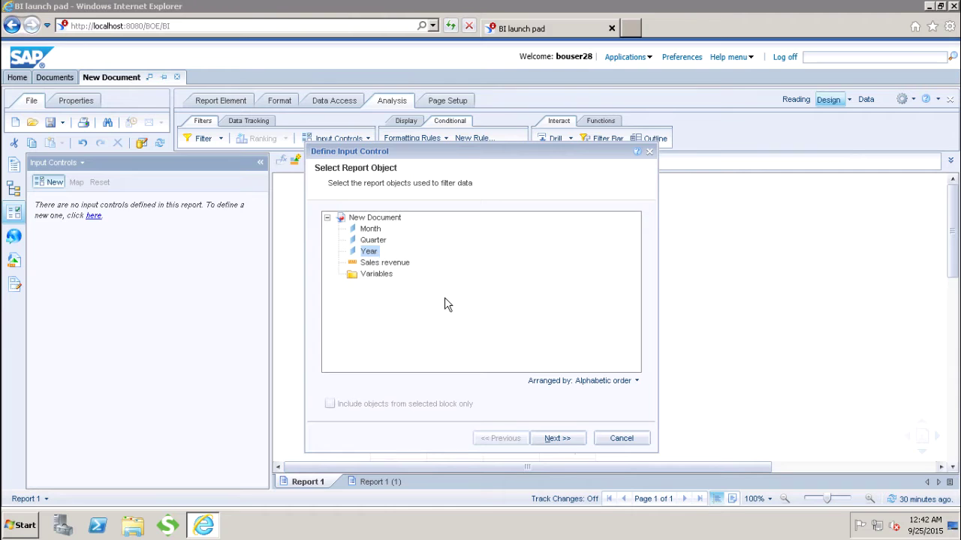
pyautogui.click(555, 439)
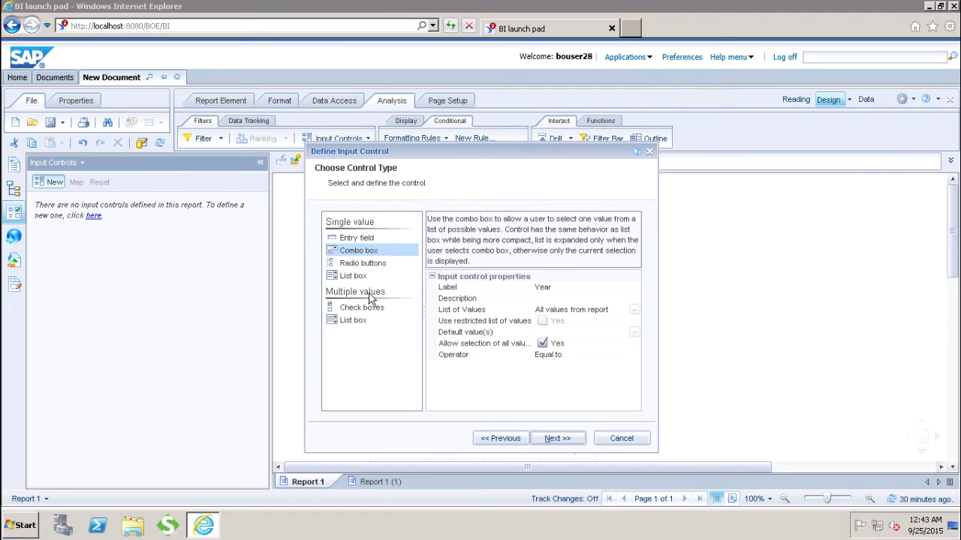
# Compare entry field, combo box, radio buttons and list box types, then choose multiple-value Check boxes
pyautogui.click(370, 240)
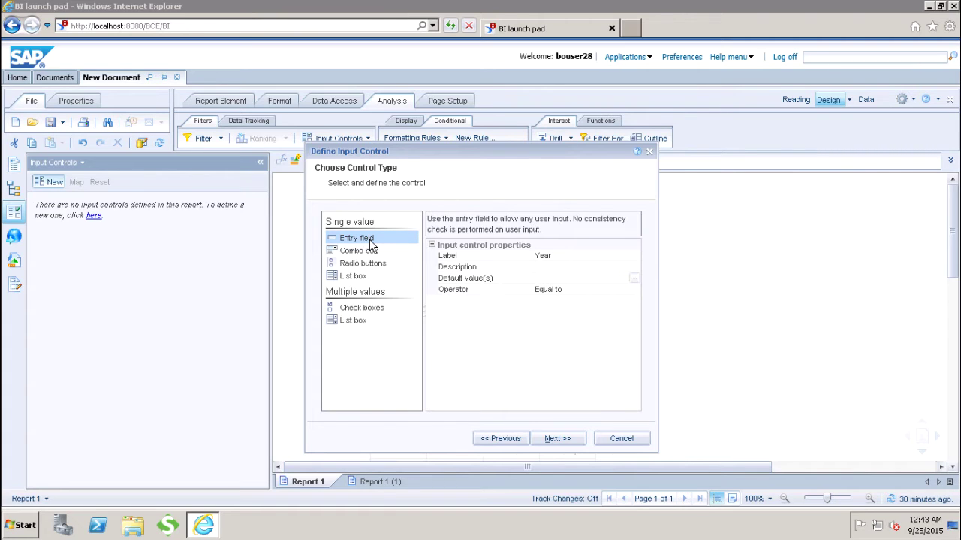
pyautogui.click(366, 256)
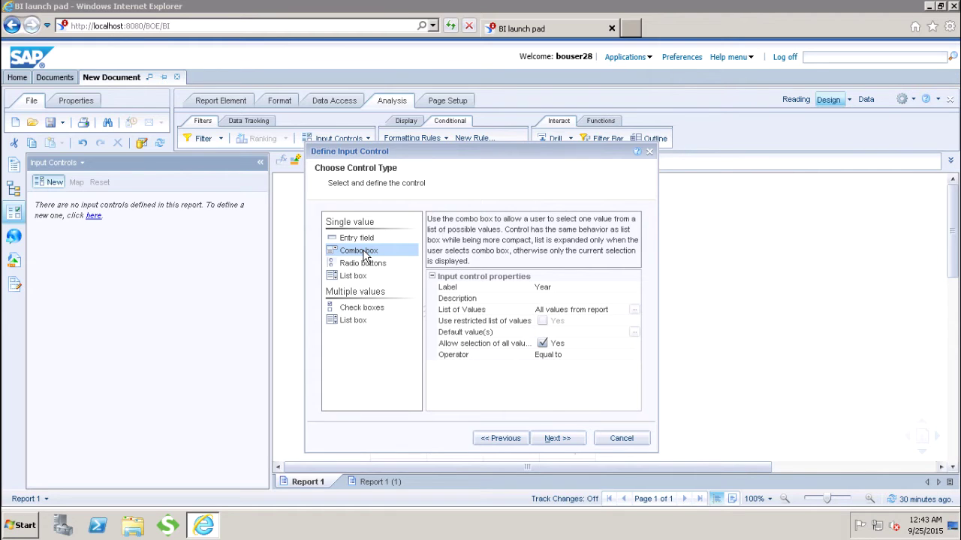
pyautogui.click(366, 267)
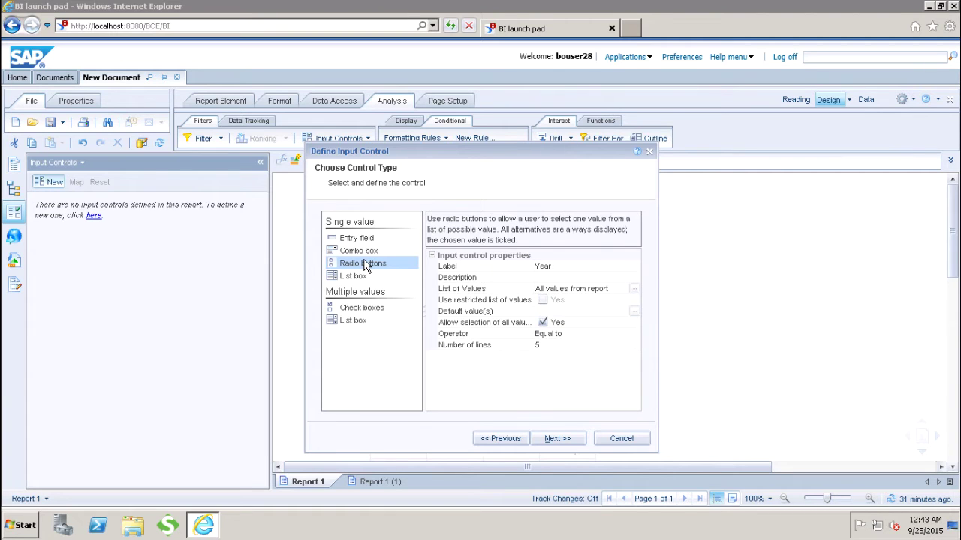
pyautogui.click(364, 280)
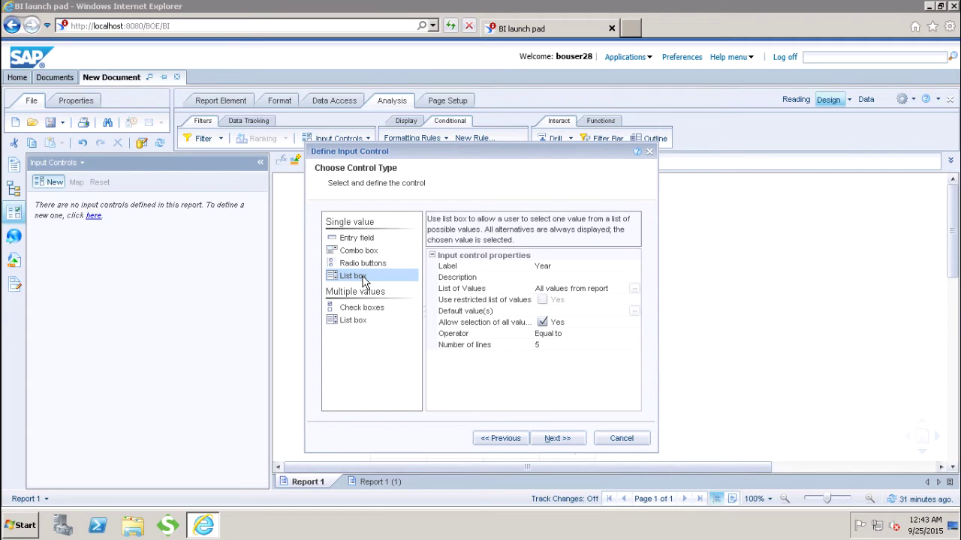
pyautogui.click(365, 311)
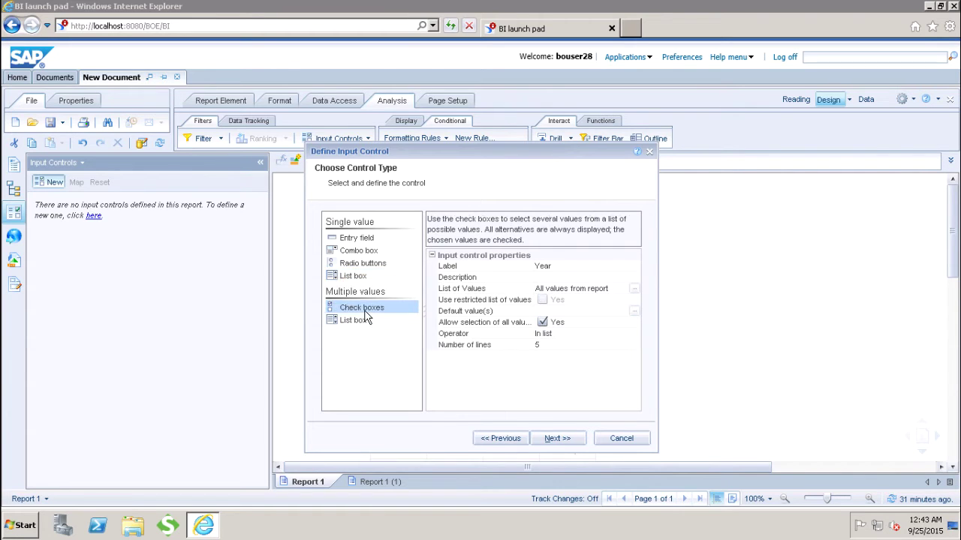
pyautogui.click(360, 322)
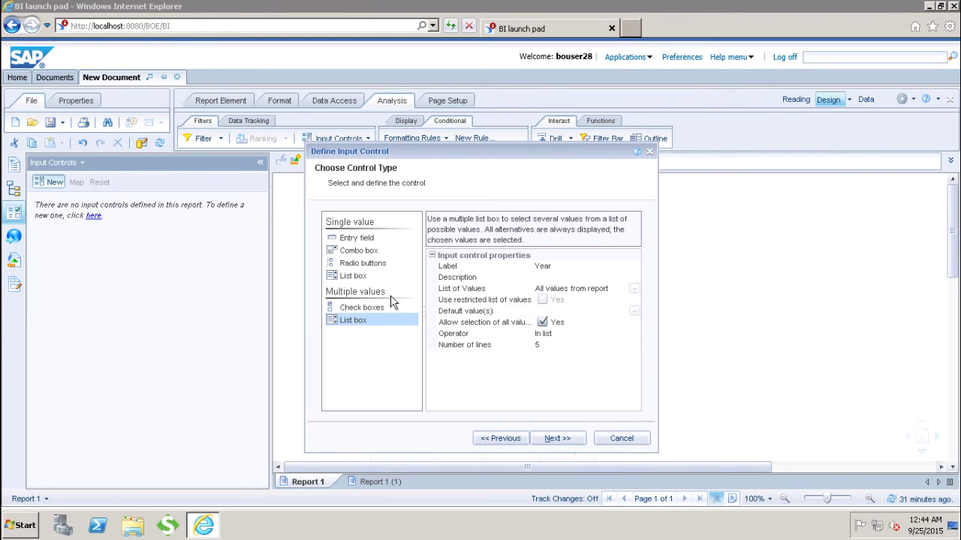
pyautogui.click(376, 306)
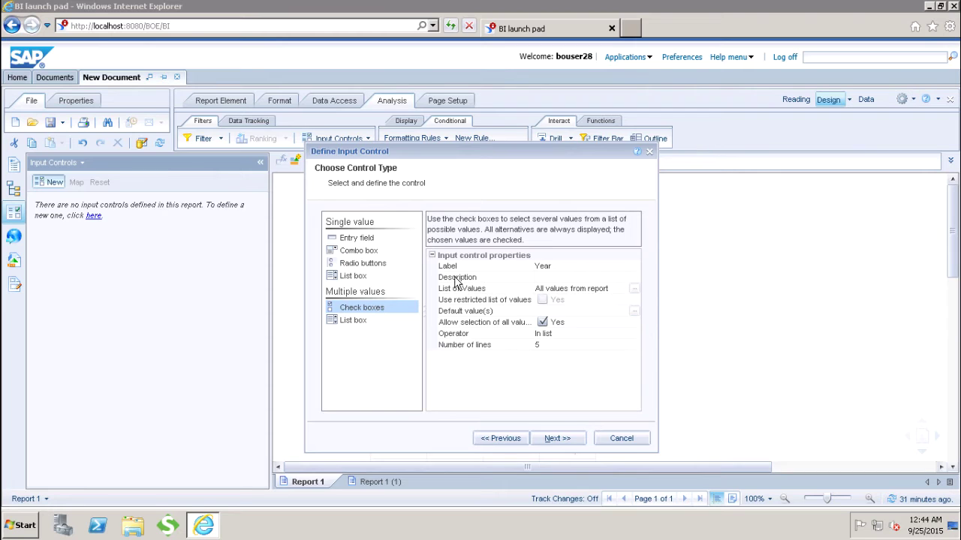
pyautogui.click(548, 265)
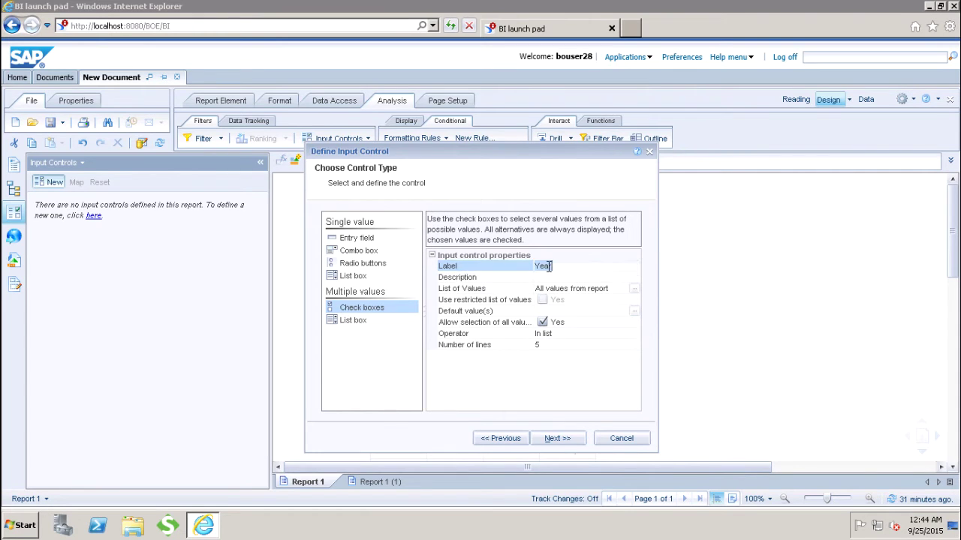
pyautogui.click(556, 278)
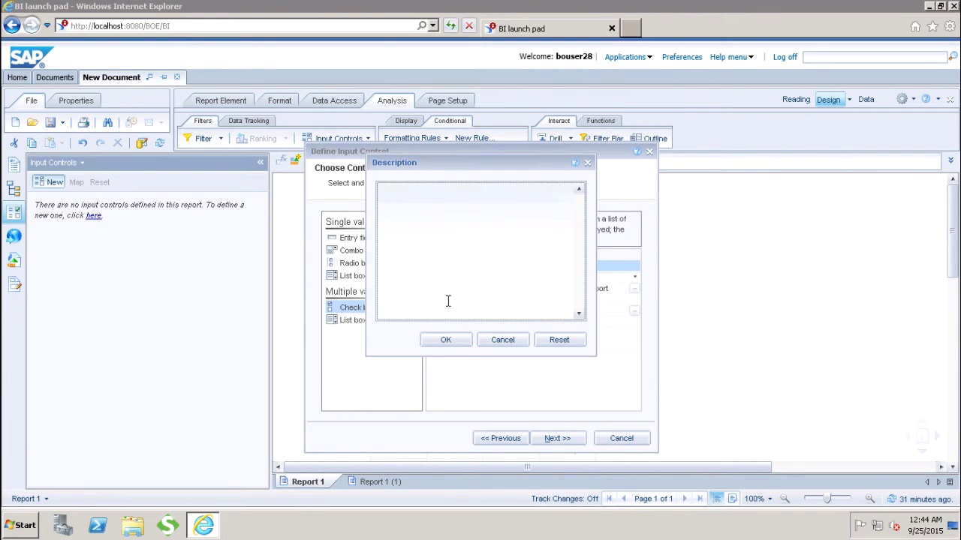
pyautogui.click(446, 340)
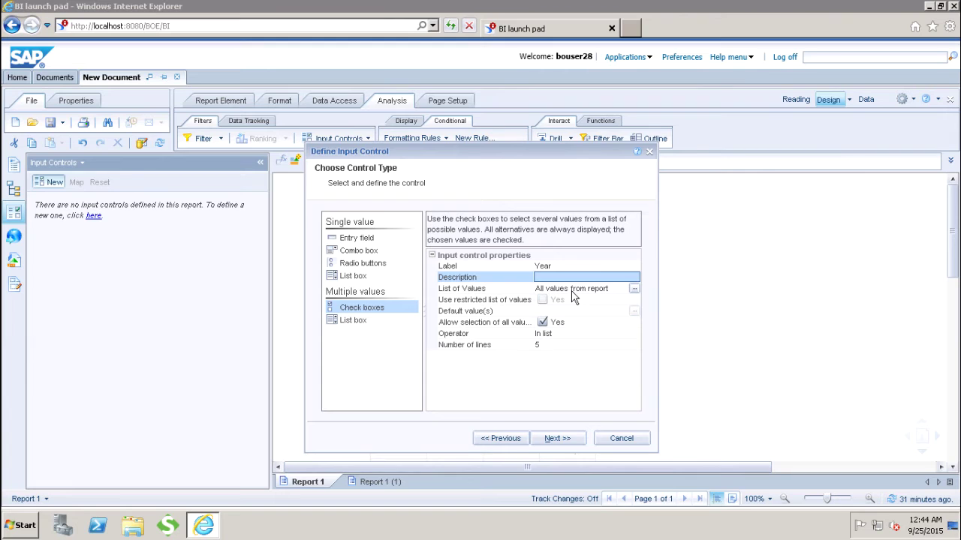
pyautogui.click(634, 289)
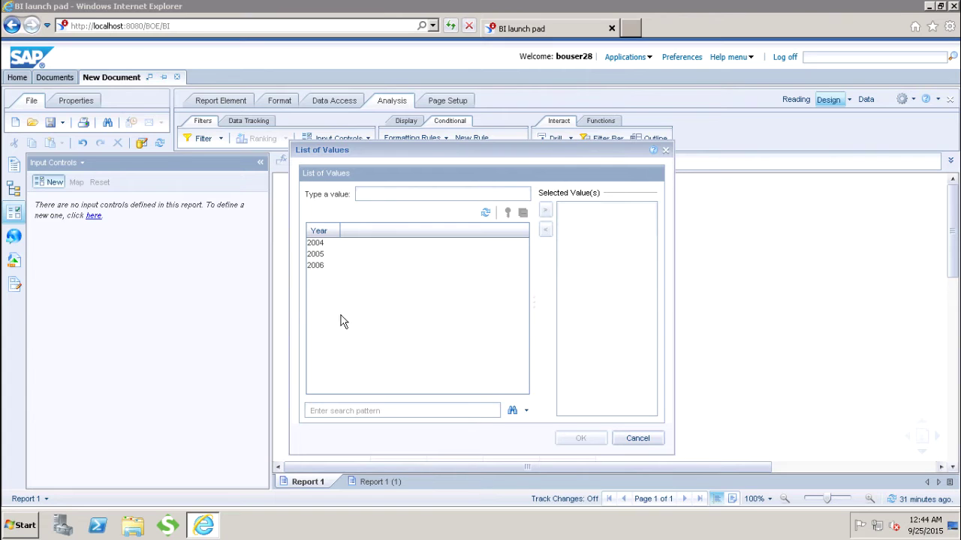
pyautogui.click(627, 442)
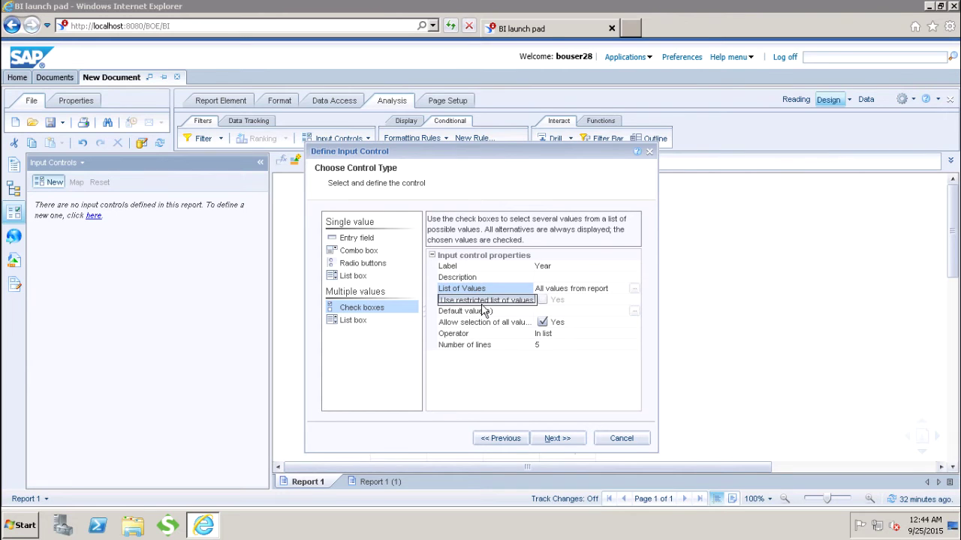
# Keep the In list operator and 5 lines, and advance to Assign Report Elements
pyautogui.click(568, 311)
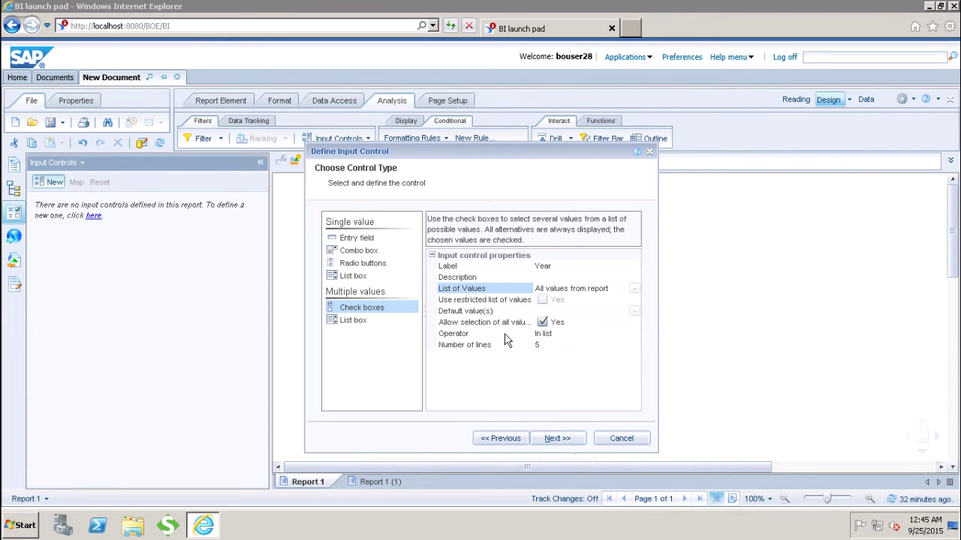
pyautogui.click(574, 335)
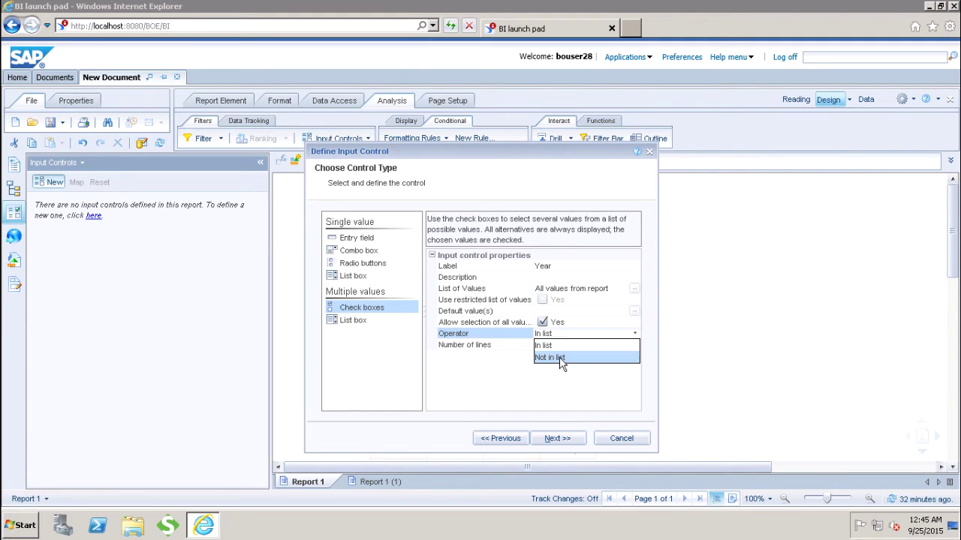
pyautogui.click(497, 359)
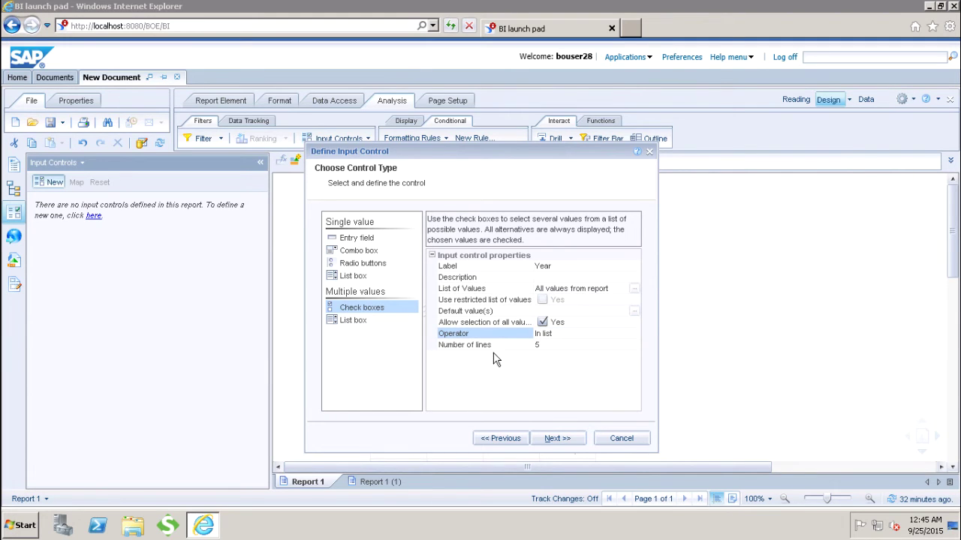
pyautogui.click(540, 344)
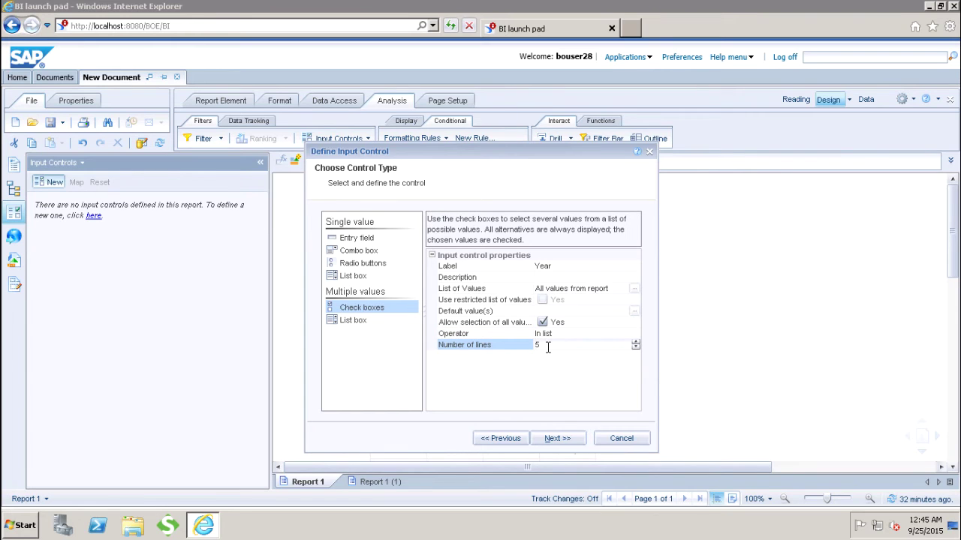
pyautogui.click(556, 438)
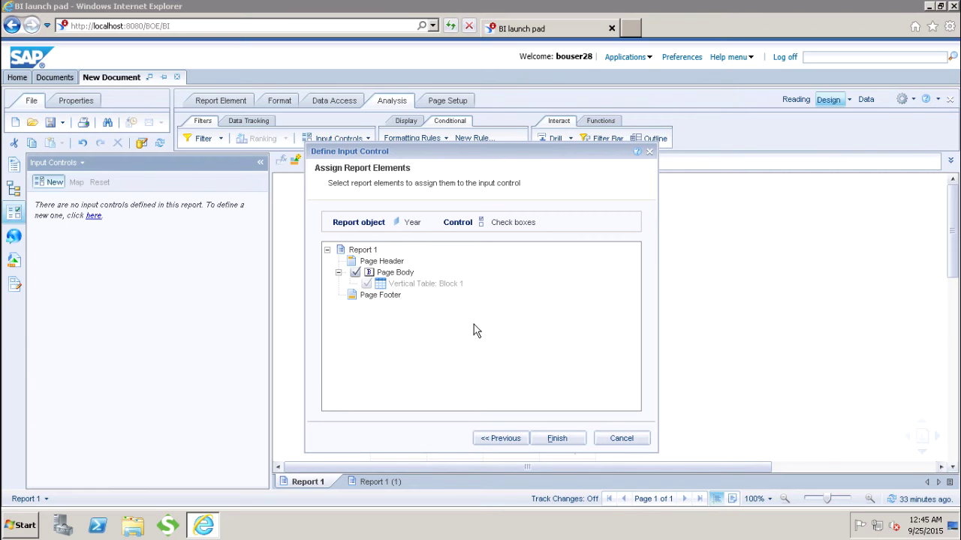
# Finish the Year check-box control and uncheck 2004 so the table starts at 2005
pyautogui.click(572, 440)
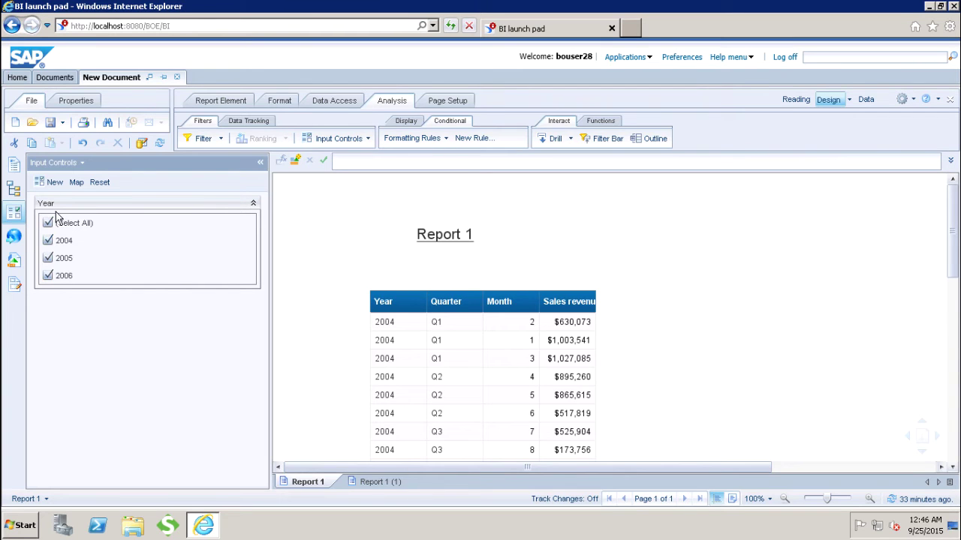
pyautogui.moveTo(45, 213)
pyautogui.click(49, 241)
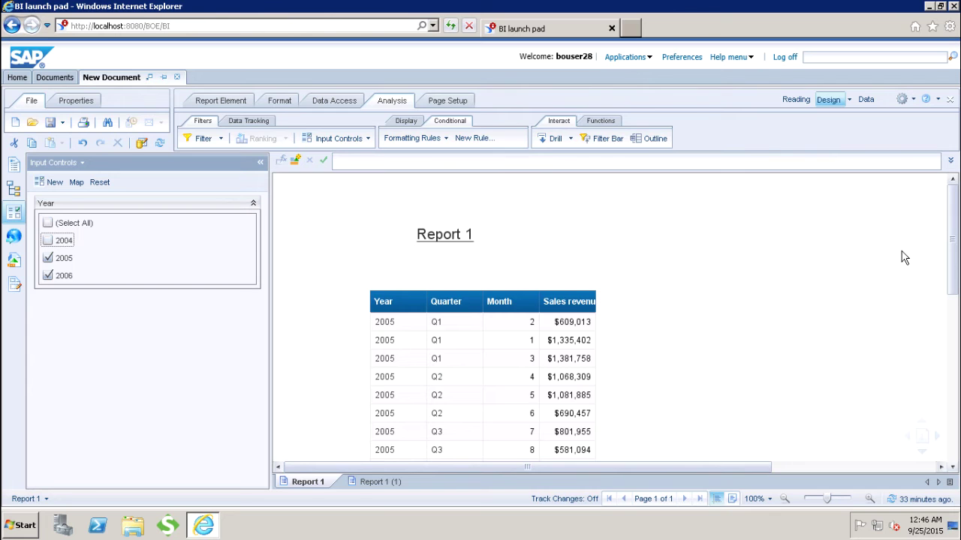
# Uncheck 2005, then re-select all years with (Select All) and edit the Year control
pyautogui.moveTo(956, 230)
pyautogui.mouseDown()
pyautogui.moveTo(957, 349)
pyautogui.moveTo(956, 231)
pyautogui.mouseUp()
pyautogui.click(48, 258)
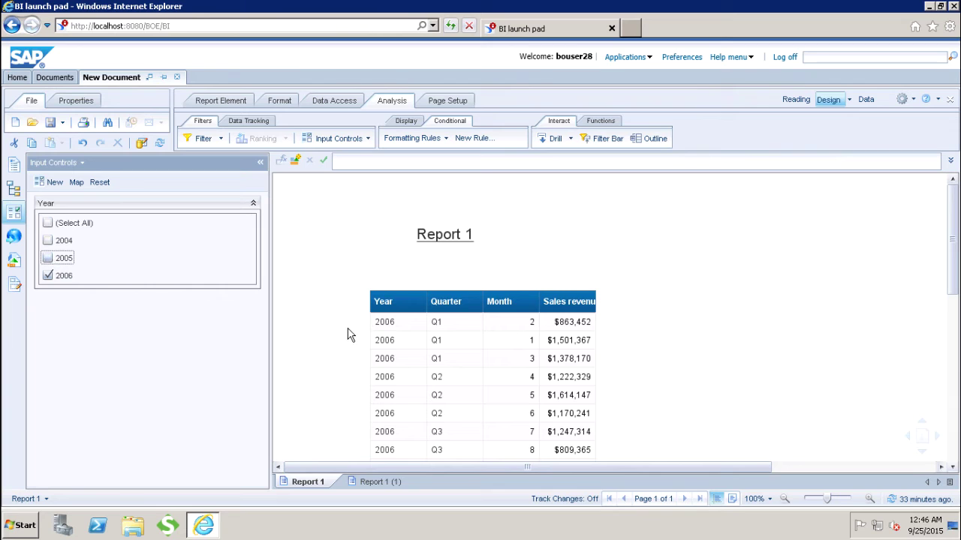
pyautogui.click(402, 340)
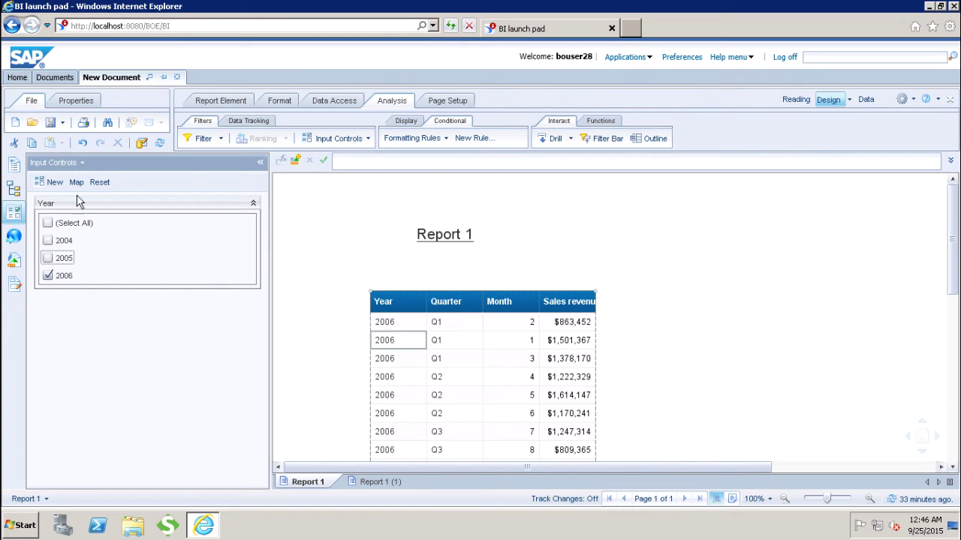
pyautogui.click(47, 224)
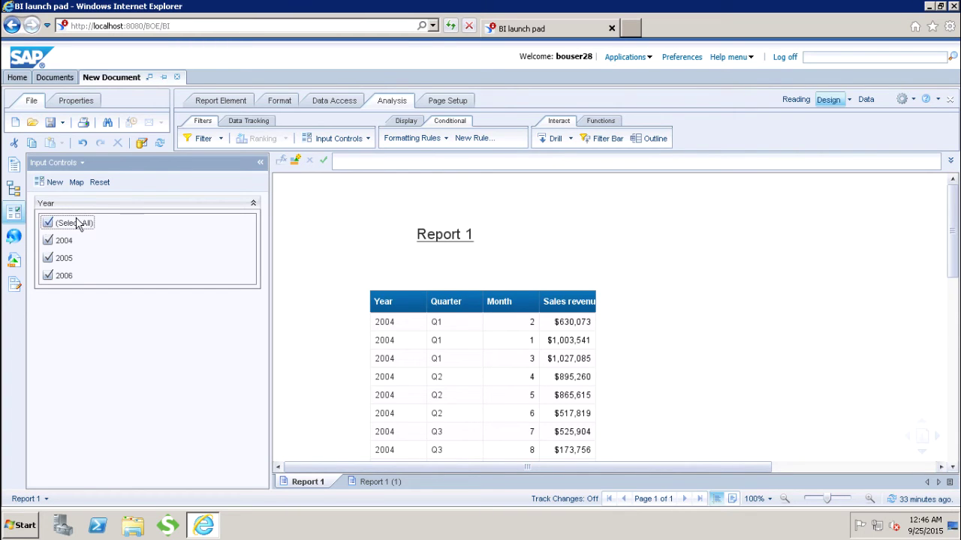
pyautogui.moveTo(201, 210)
pyautogui.click(211, 203)
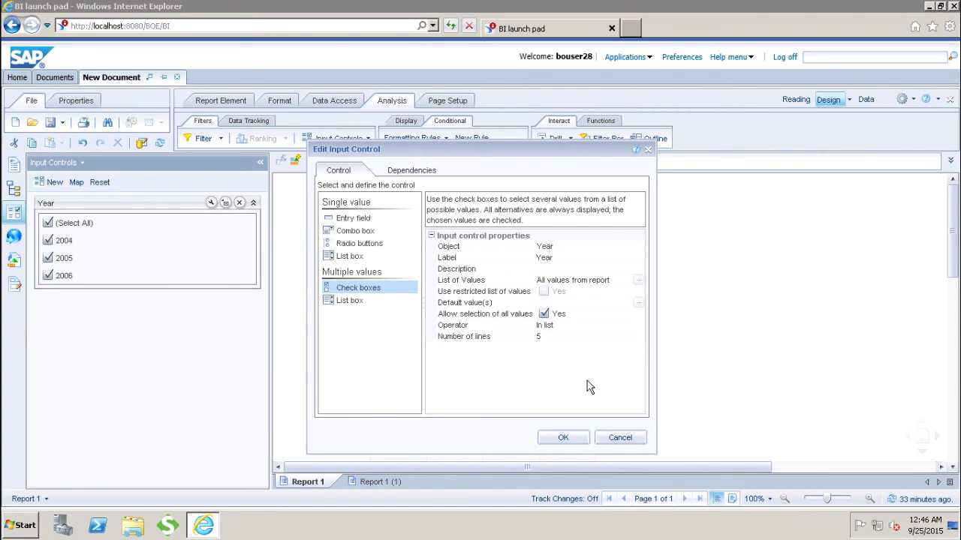
# Review the Year control's dependencies (Page Body, Block 1) and cancel without changes
pyautogui.click(396, 171)
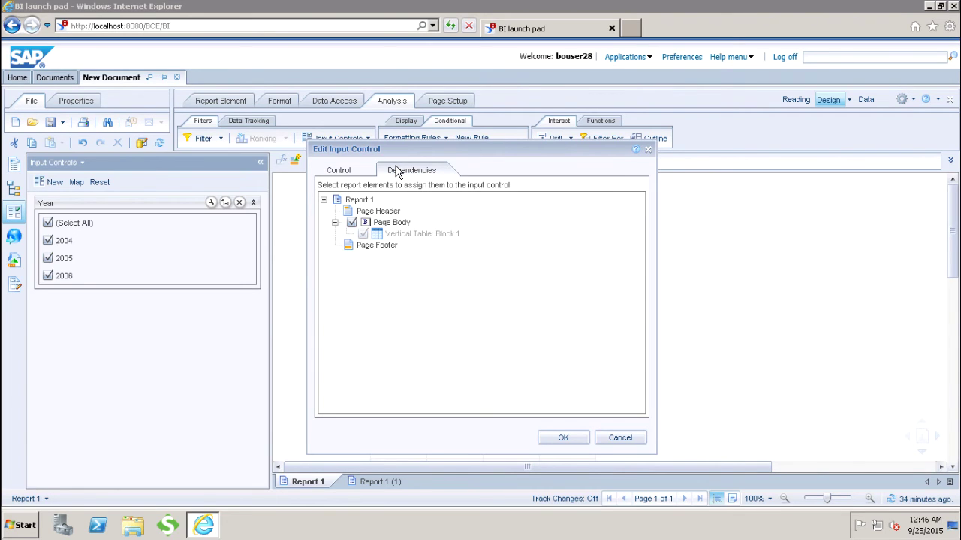
pyautogui.click(620, 439)
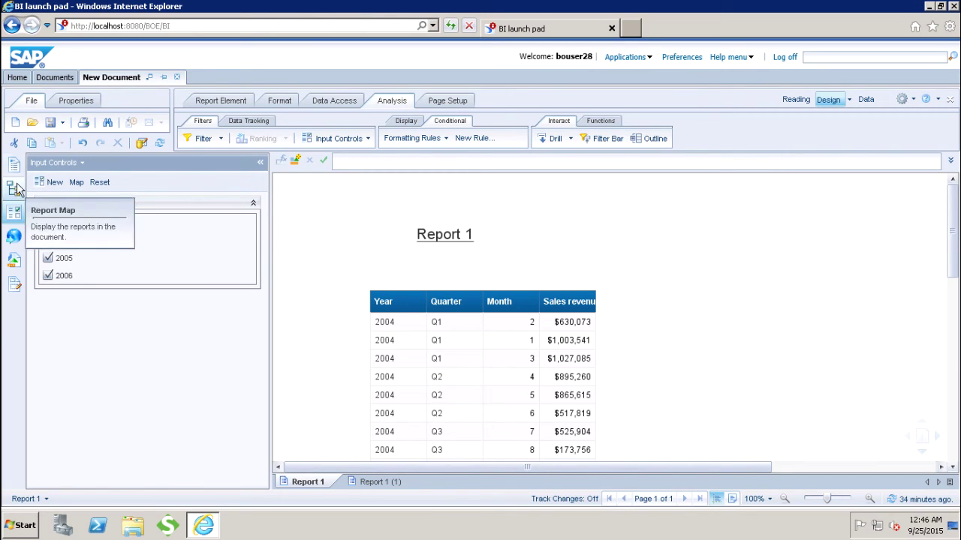
# Build a second Quarter and Sales revenue table to the right of the first table
pyautogui.click(14, 262)
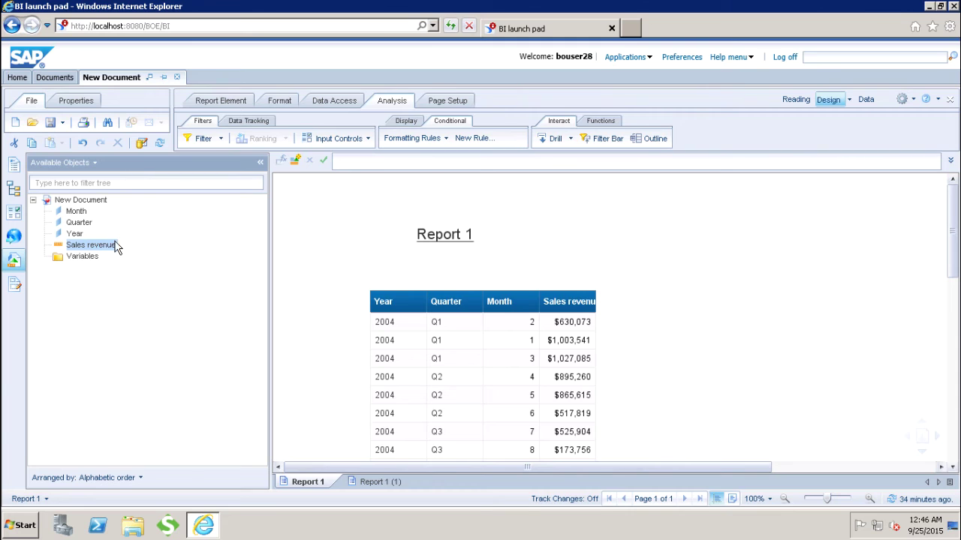
pyautogui.click(78, 223)
pyautogui.moveTo(78, 224); pyautogui.dragTo(693, 300)
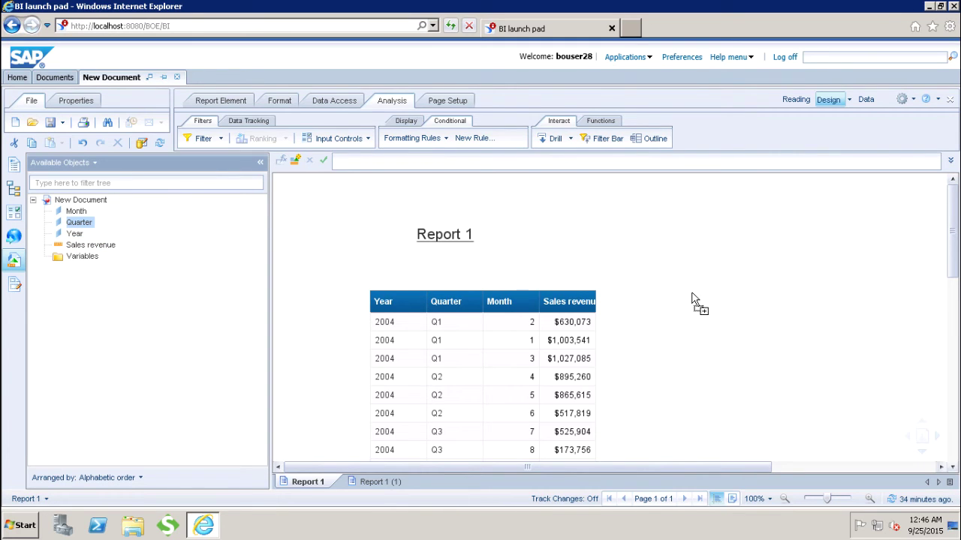
pyautogui.click(88, 246)
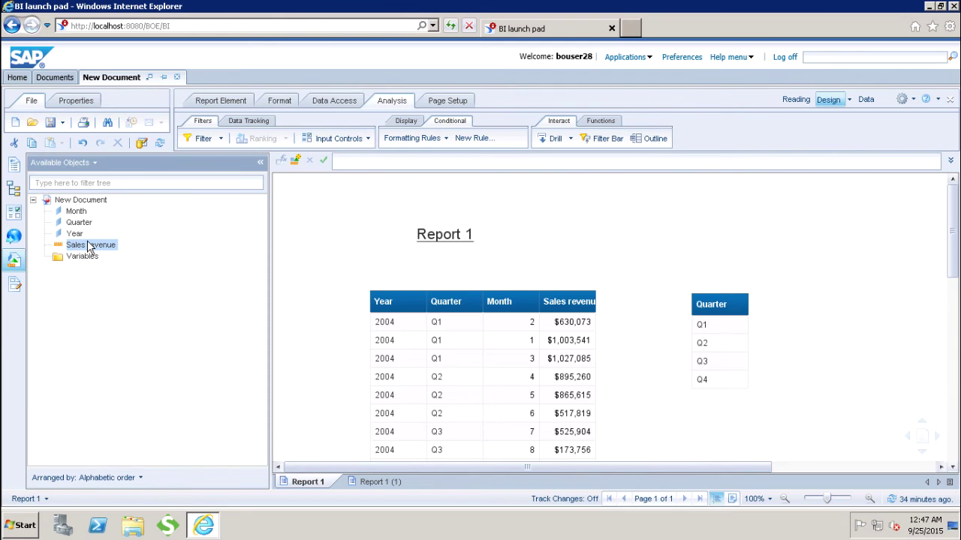
pyautogui.moveTo(88, 247); pyautogui.dragTo(743, 310)
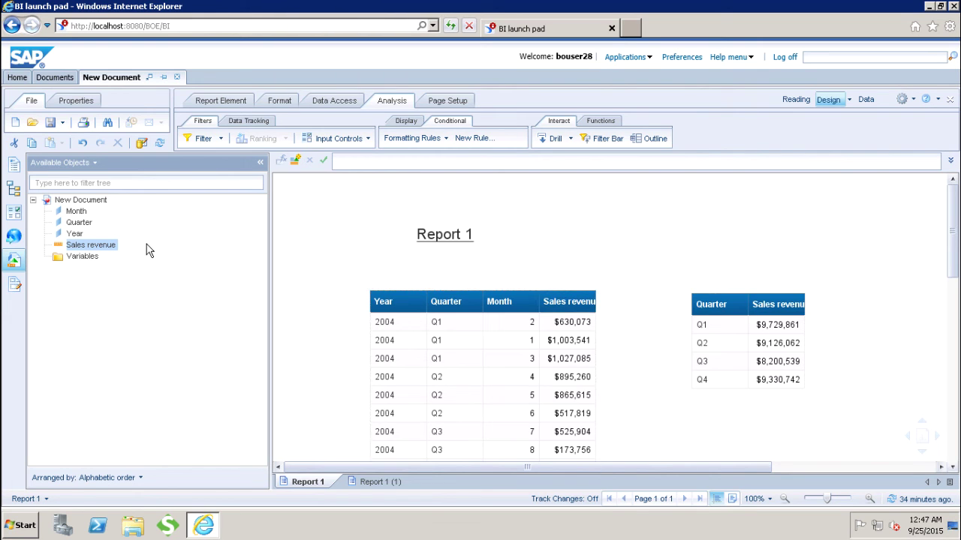
pyautogui.click(10, 217)
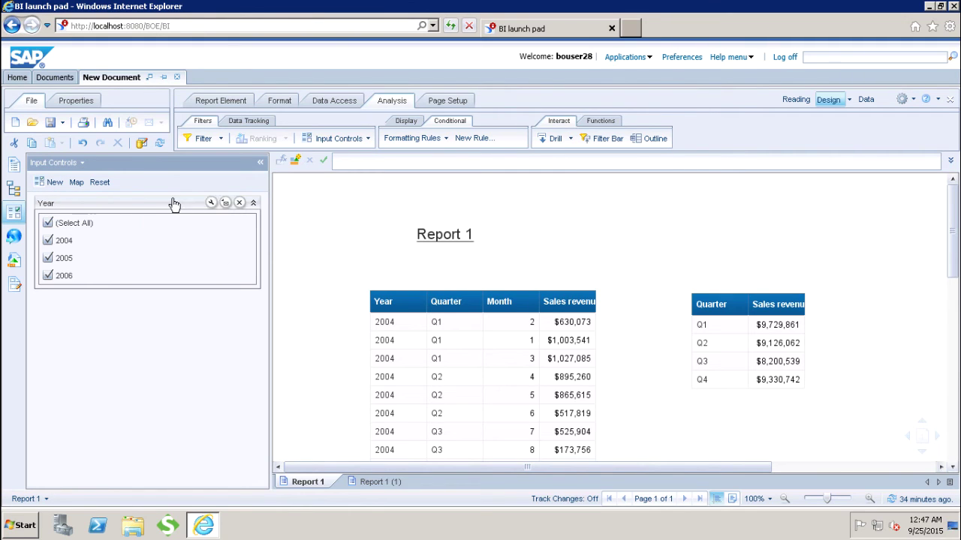
# Change the Year control's dependencies from Page Body to only Vertical Table: Block 2
pyautogui.click(212, 205)
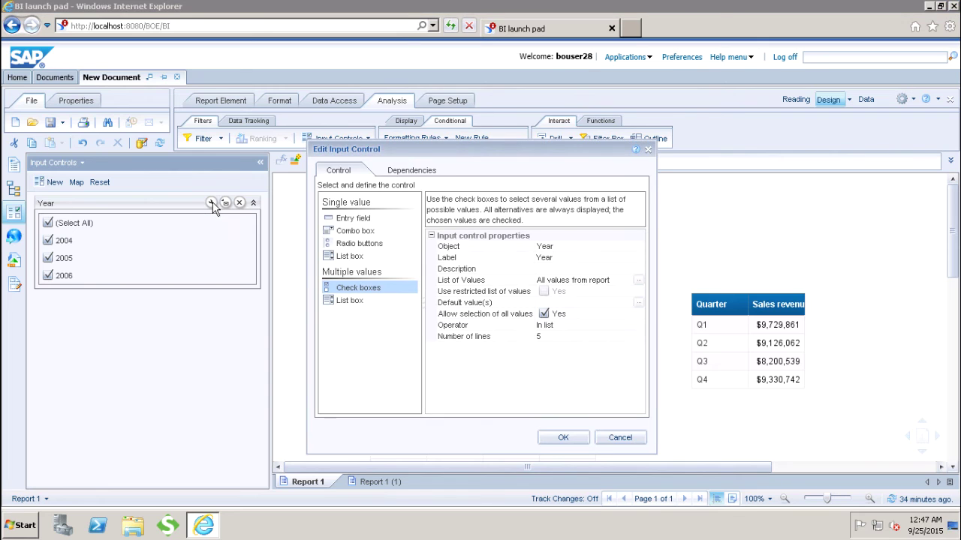
pyautogui.click(429, 172)
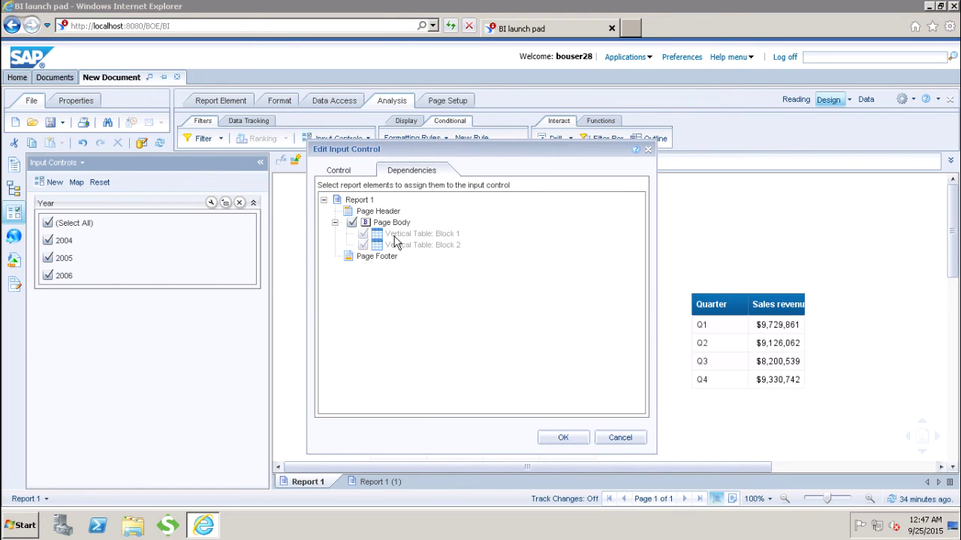
pyautogui.click(352, 224)
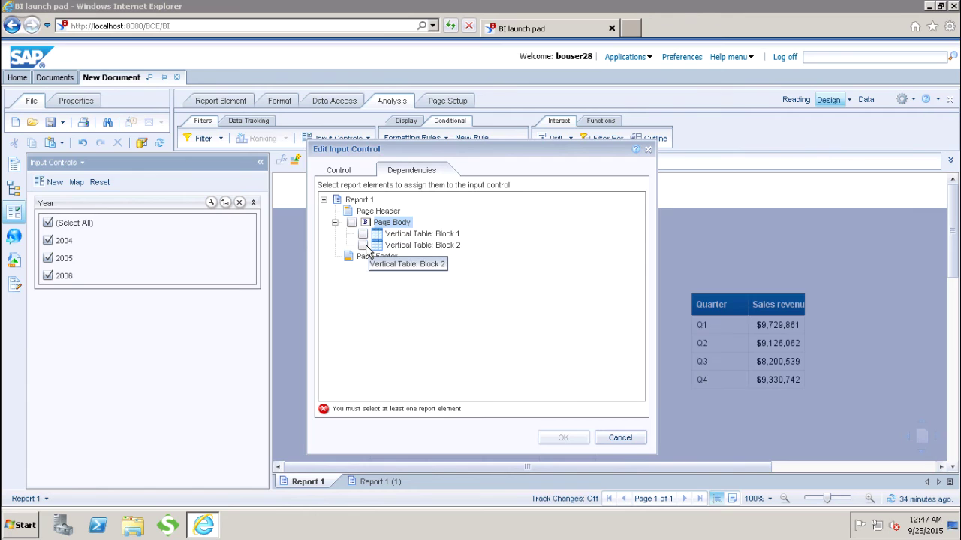
pyautogui.click(365, 246)
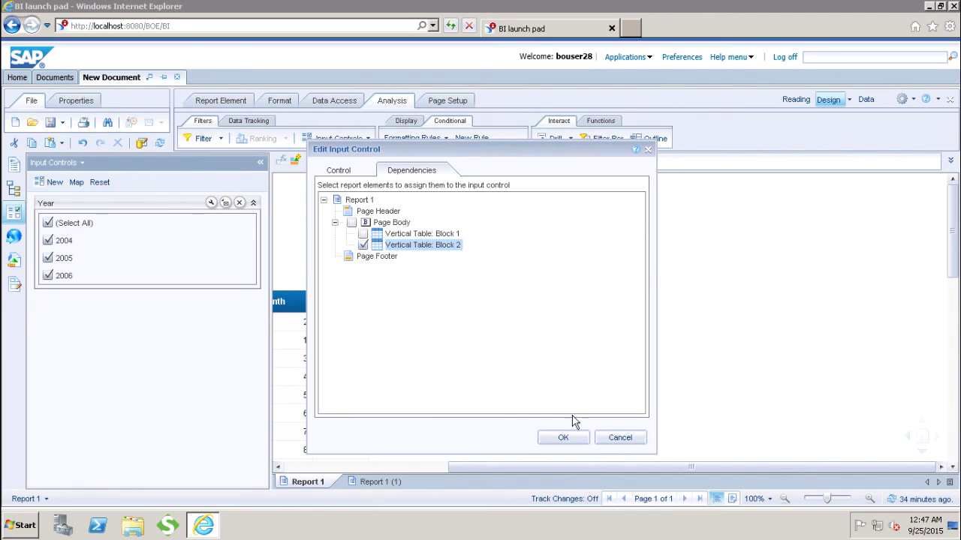
pyautogui.click(563, 438)
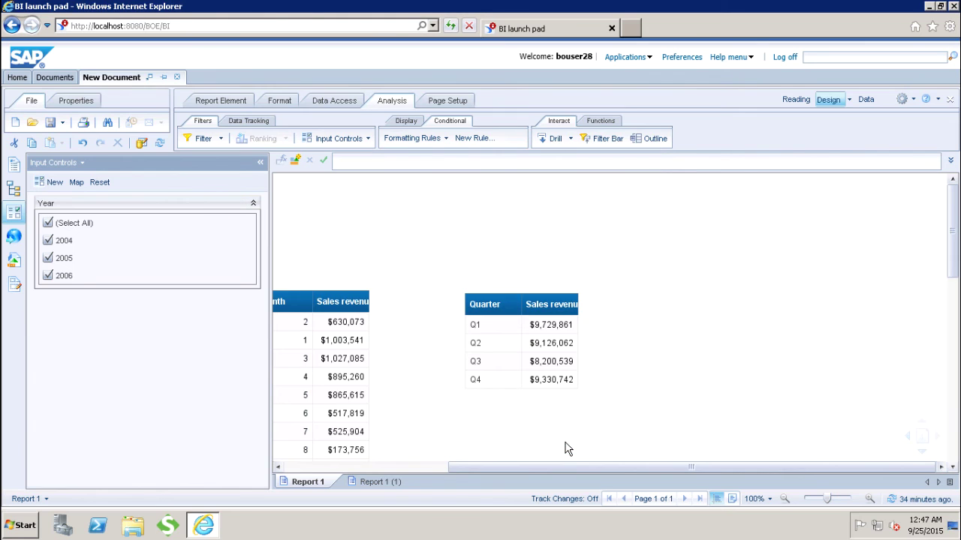
# Inspect the Quarter table's Q1 sales value of $9,729,861 before filtering
pyautogui.click(307, 481)
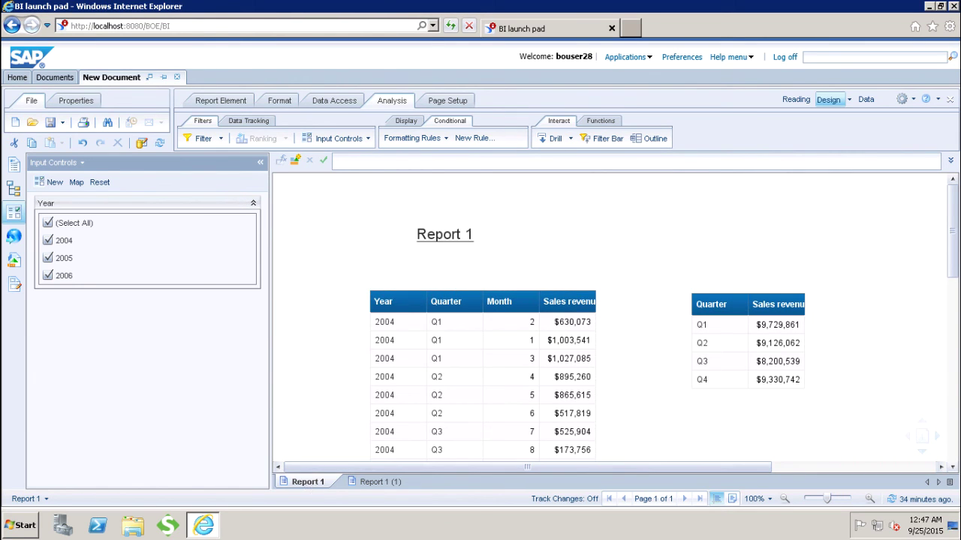
pyautogui.moveTo(954, 207)
pyautogui.mouseDown()
pyautogui.moveTo(955, 315)
pyautogui.moveTo(954, 222)
pyautogui.mouseUp()
pyautogui.click(701, 282)
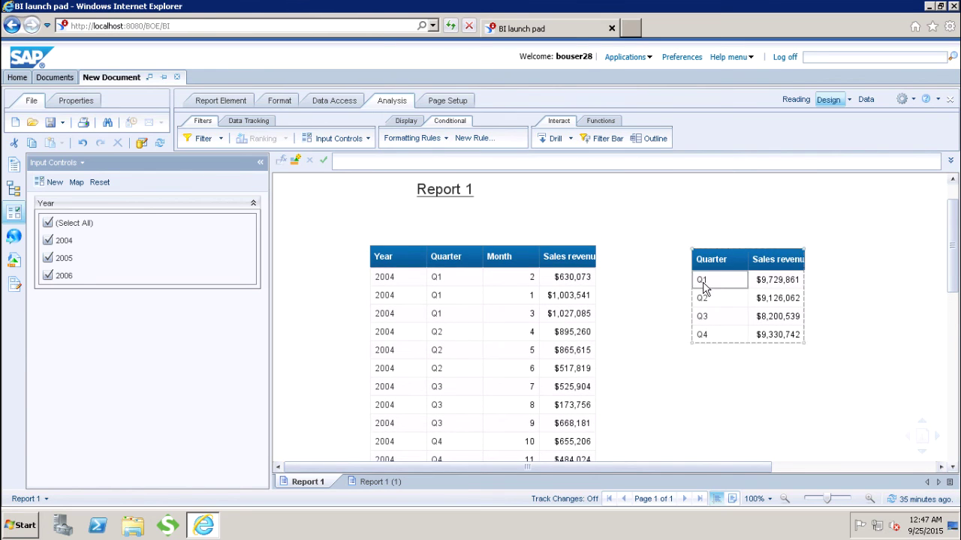
pyautogui.click(778, 283)
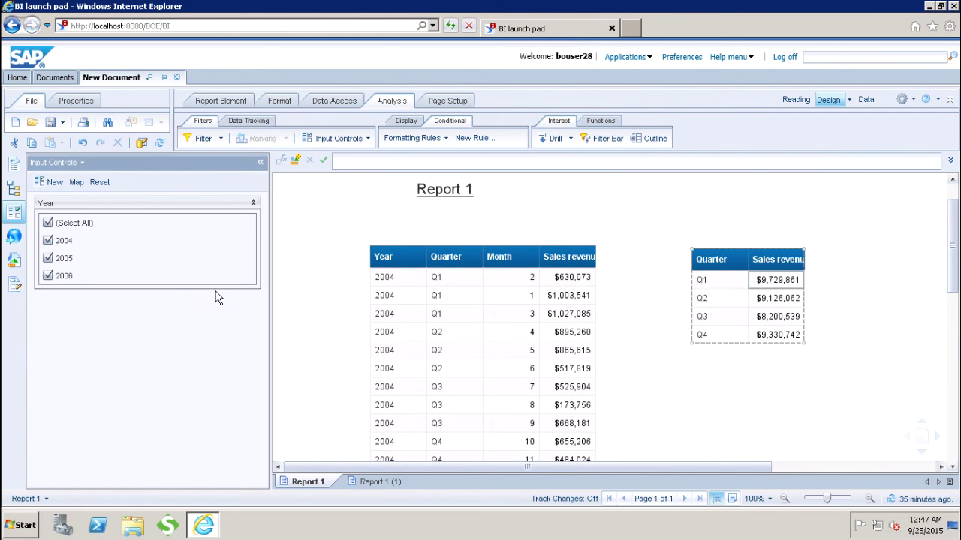
pyautogui.click(184, 304)
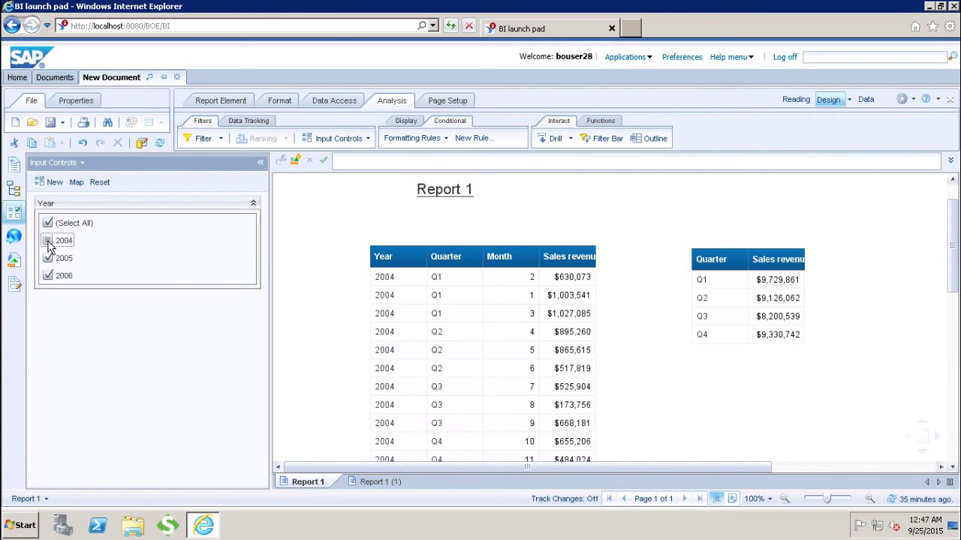
# Uncheck 2004 and compare both tables, confirming only the Quarter table's totals drop
pyautogui.click(48, 241)
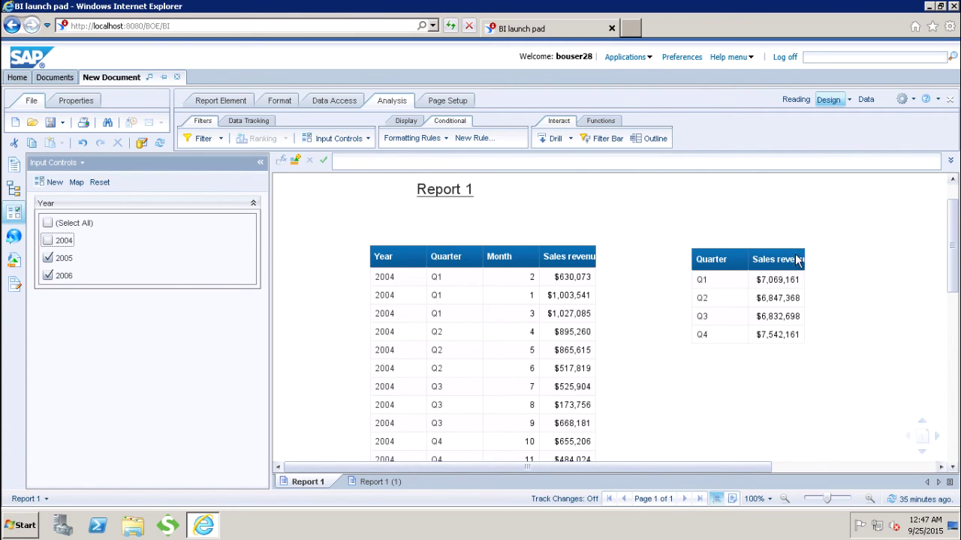
pyautogui.click(760, 302)
pyautogui.click(703, 298)
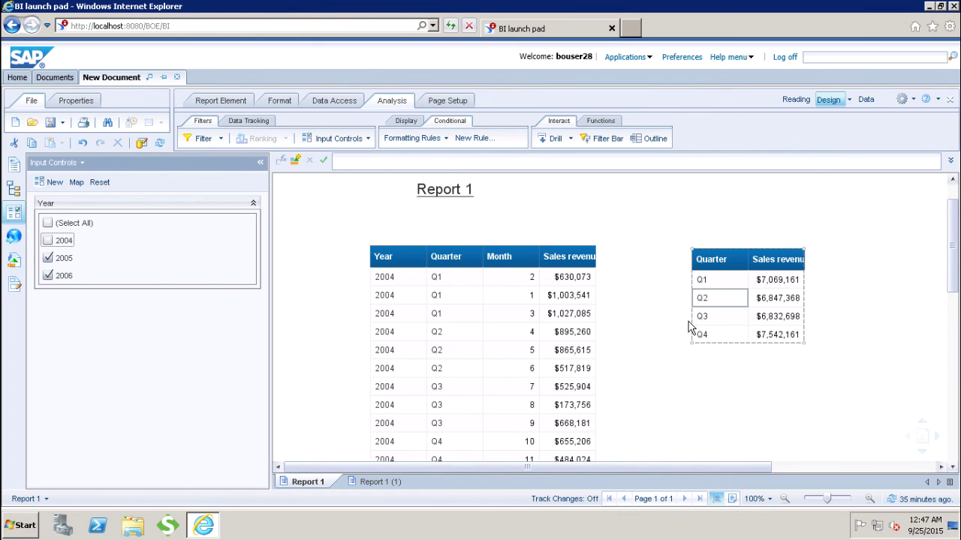
pyautogui.click(681, 282)
pyautogui.click(721, 336)
pyautogui.click(468, 254)
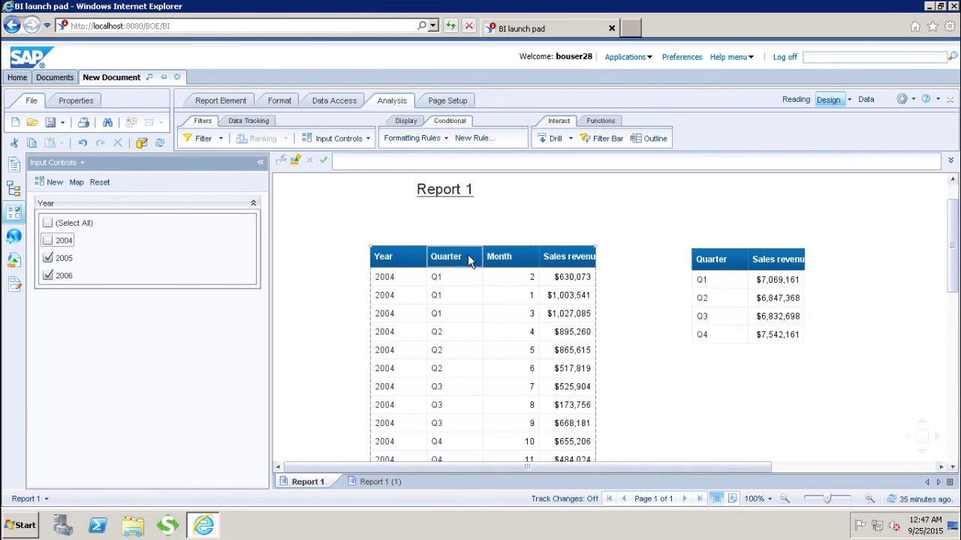
pyautogui.click(435, 299)
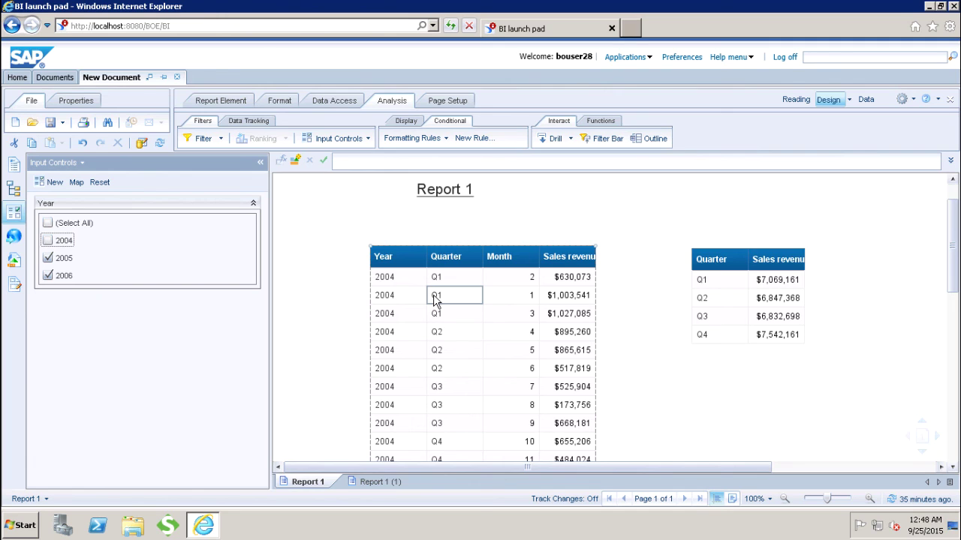
pyautogui.click(360, 266)
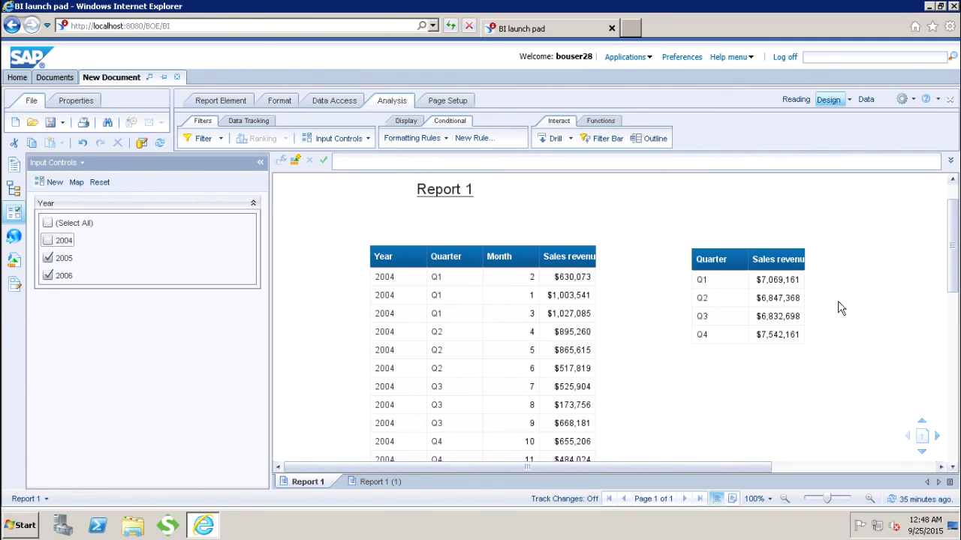
pyautogui.click(541, 198)
pyautogui.click(375, 481)
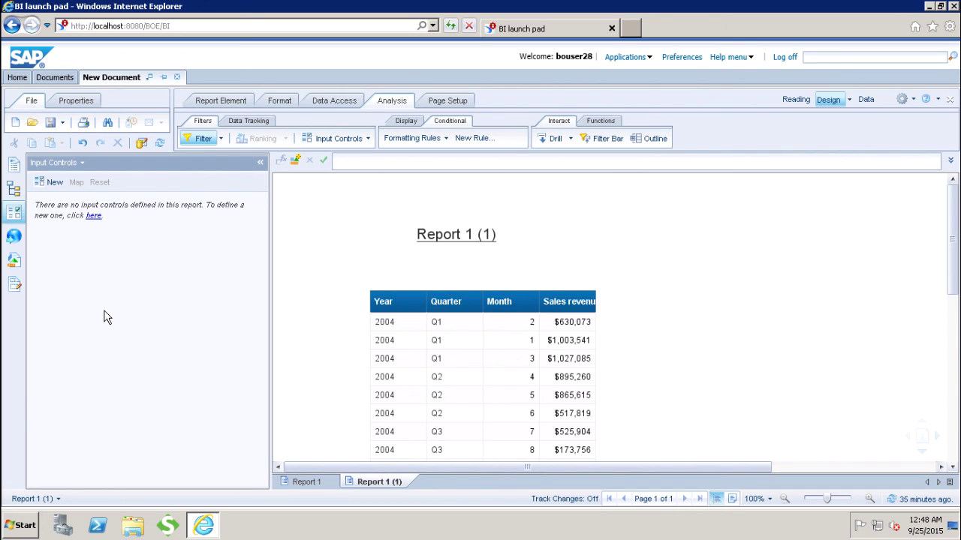
pyautogui.click(300, 480)
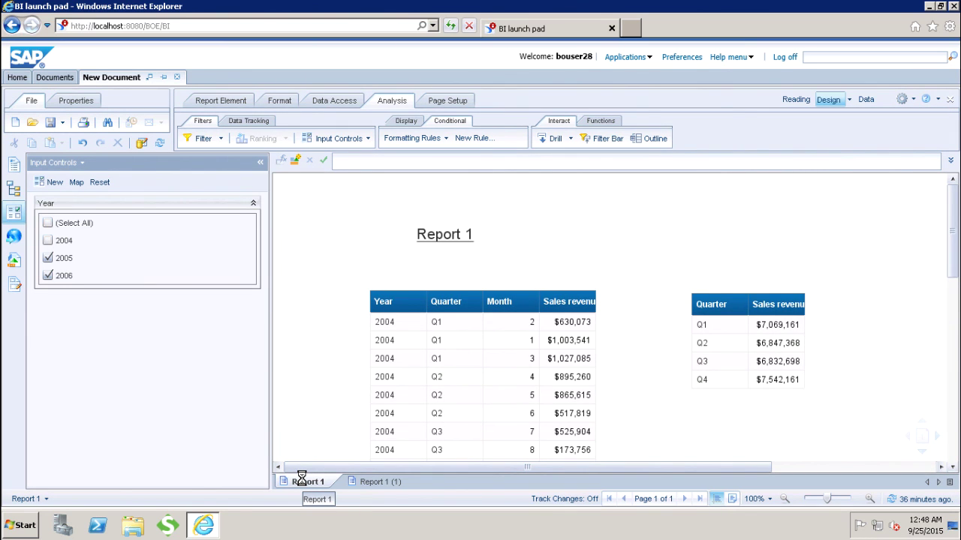
pyautogui.moveTo(218, 207)
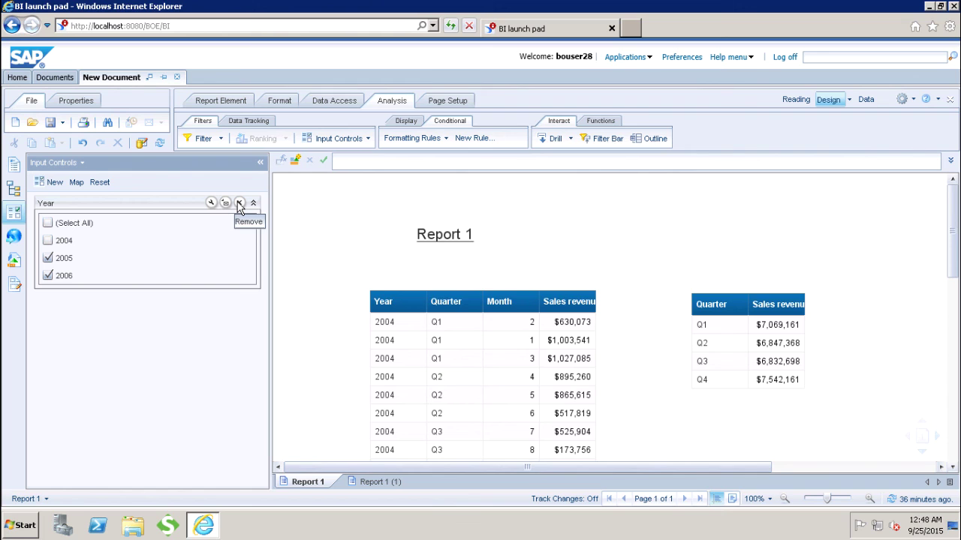
# Remove the Year input control and confirm, restoring Q1 to $9,729,861
pyautogui.click(238, 204)
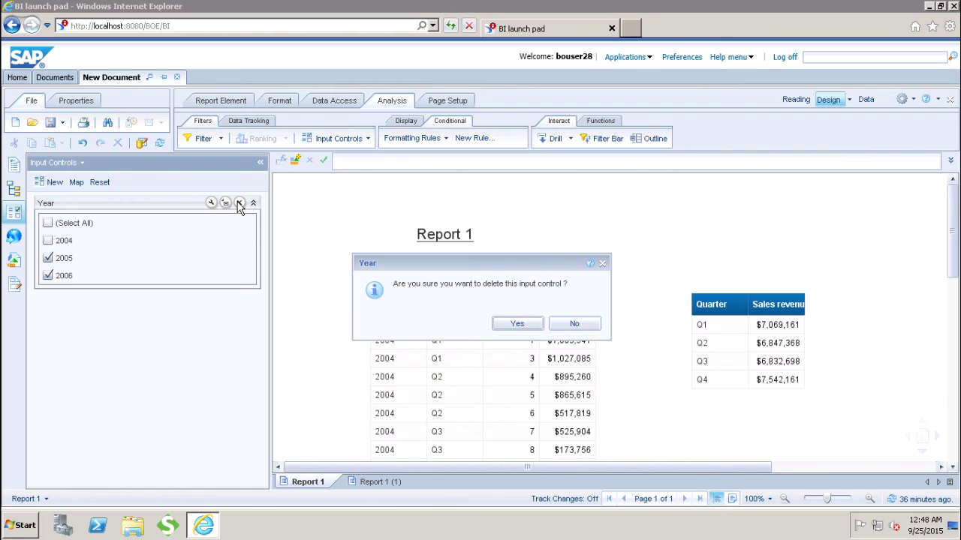
pyautogui.click(517, 324)
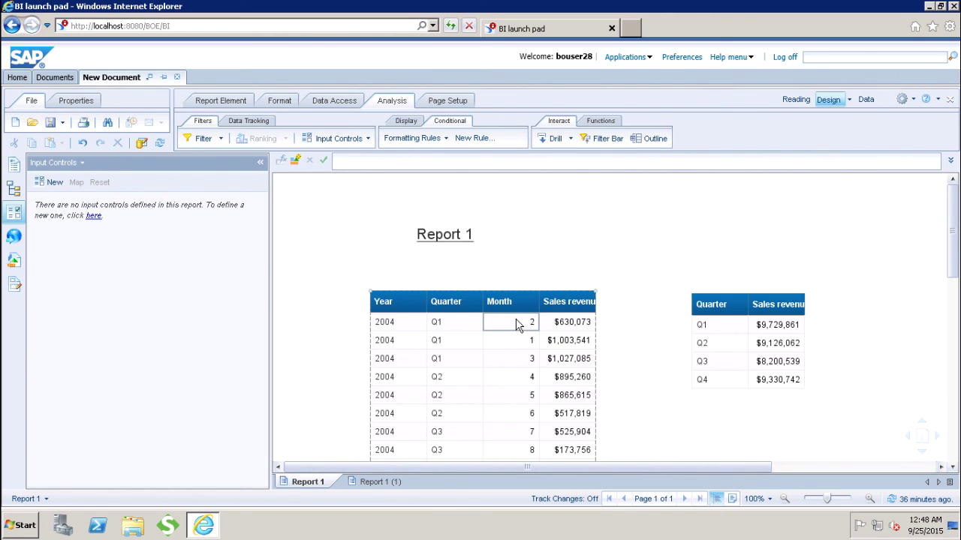
pyautogui.click(538, 246)
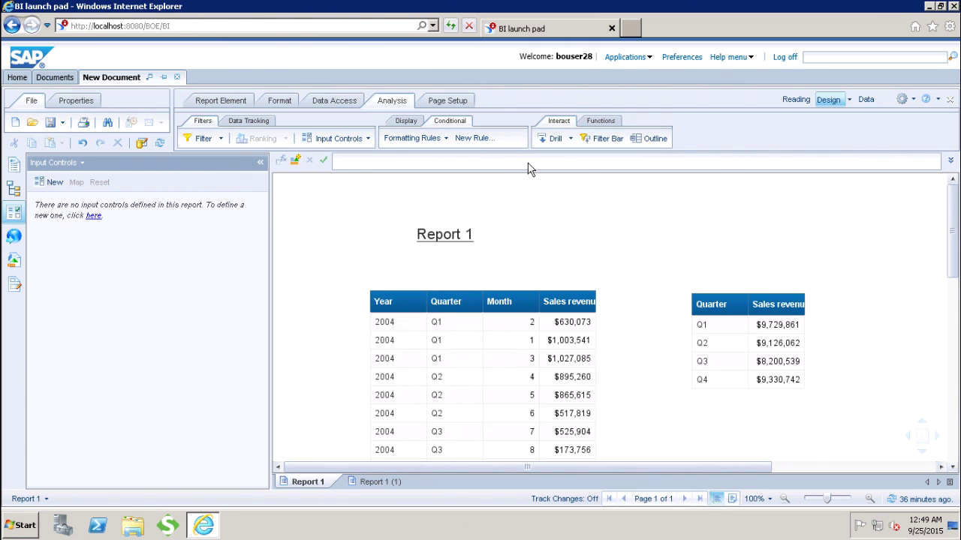
pyautogui.moveTo(600, 4)
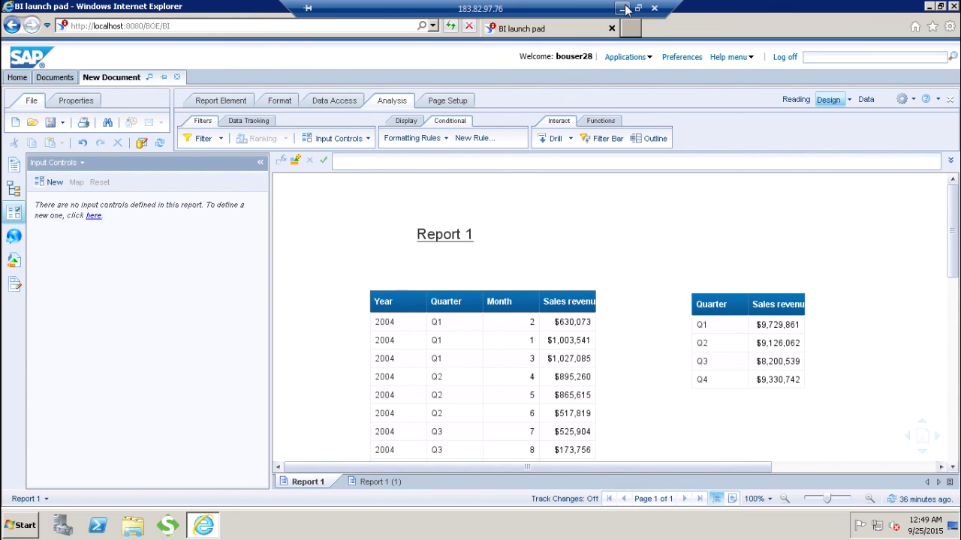